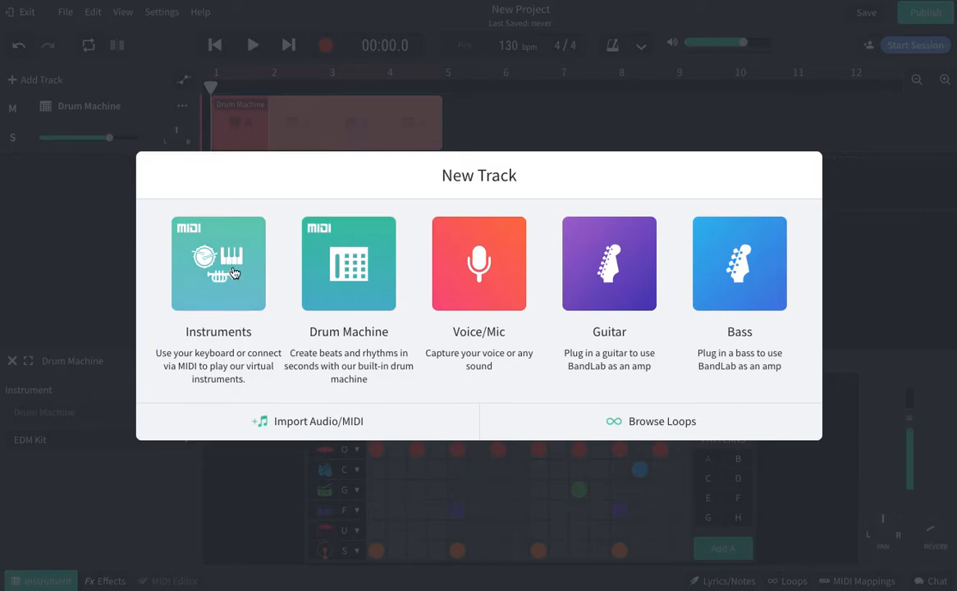
Add an Instruments track and try out several notes on its Grand Piano keyboard
left_click(233, 272)
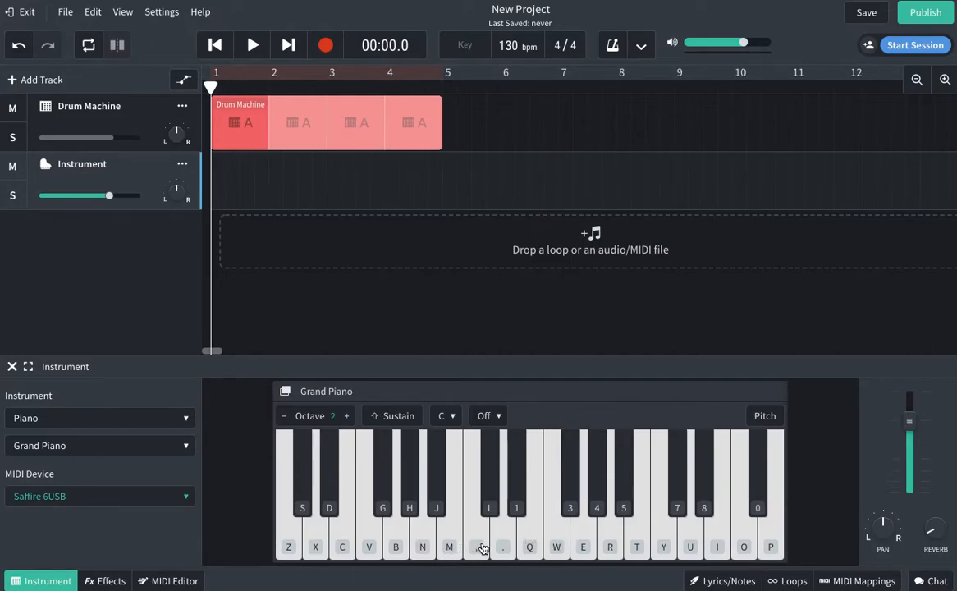
left_click(424, 548)
left_click(398, 549)
left_click(481, 542)
left_click(540, 542)
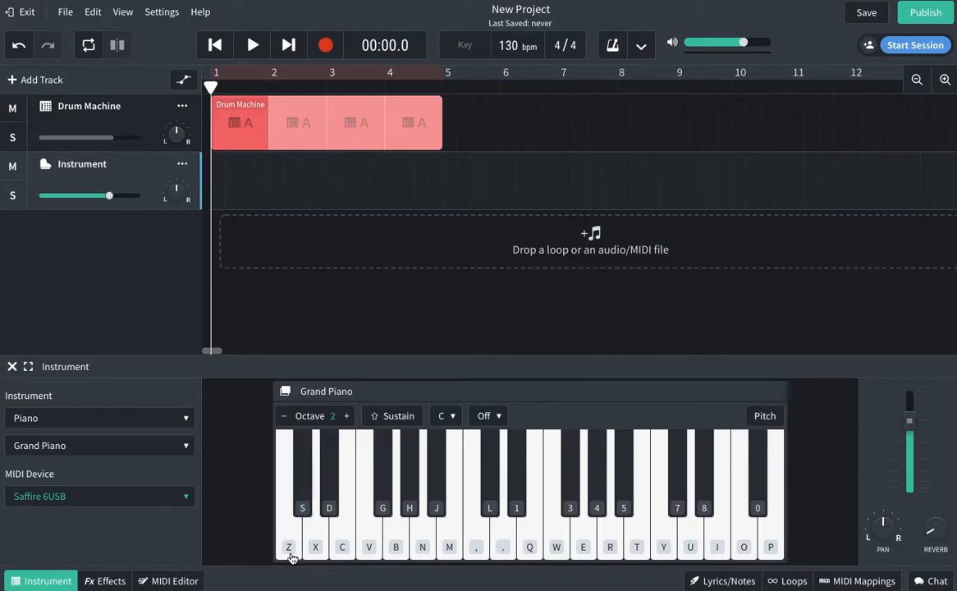
key("x")
key("b")
key("n")
key("m")
Try notes on the Grand Piano in higher octaves and return the keyboard to octave 2
left_click(347, 416)
left_click(346, 416)
left_click(346, 416)
key("m")
key("comma")
key("m")
key("comma")
left_click(285, 417)
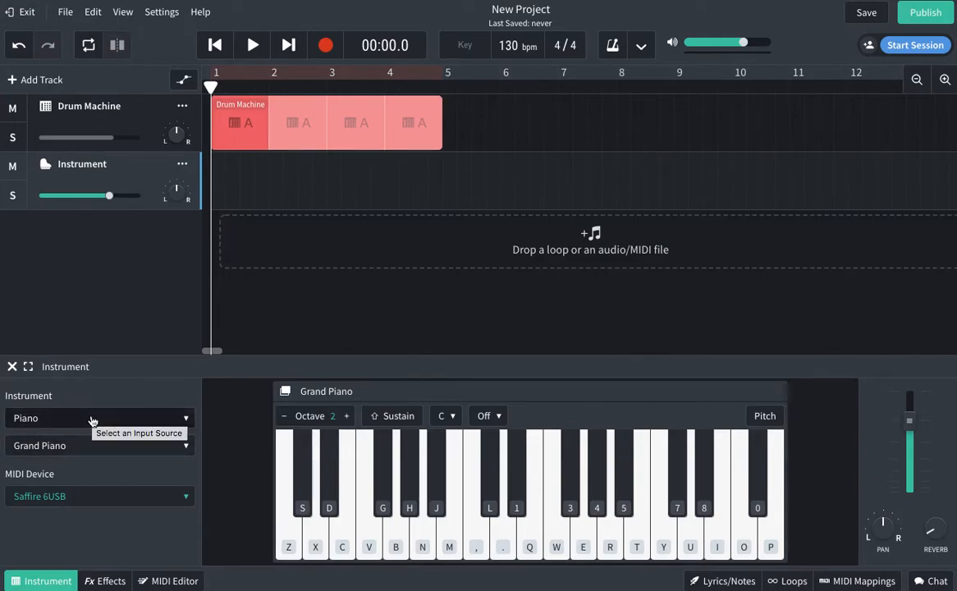
Switch the track's instrument from Piano to Synth Bass and play test notes with the Deep House sound
left_click(135, 419)
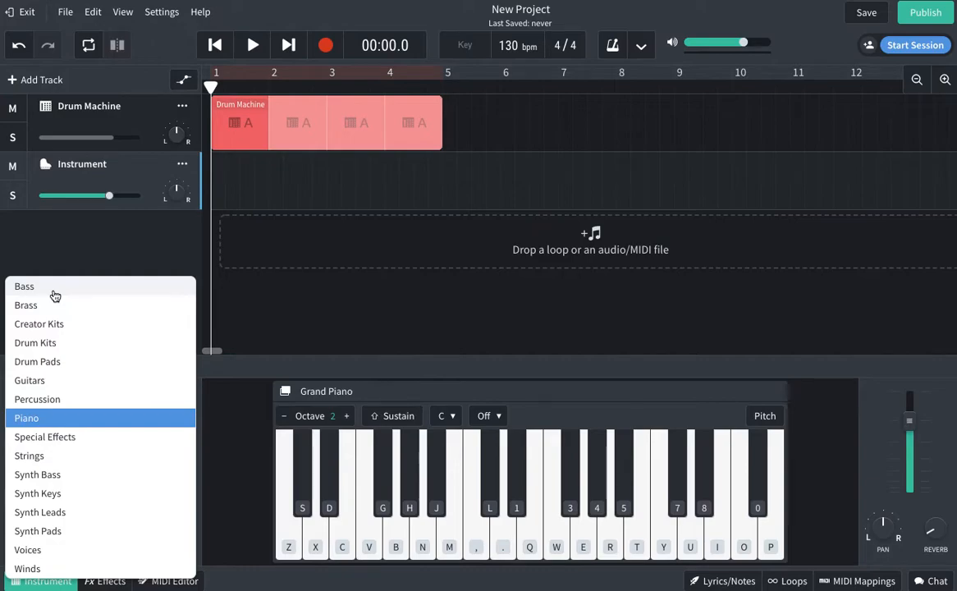
left_click(45, 479)
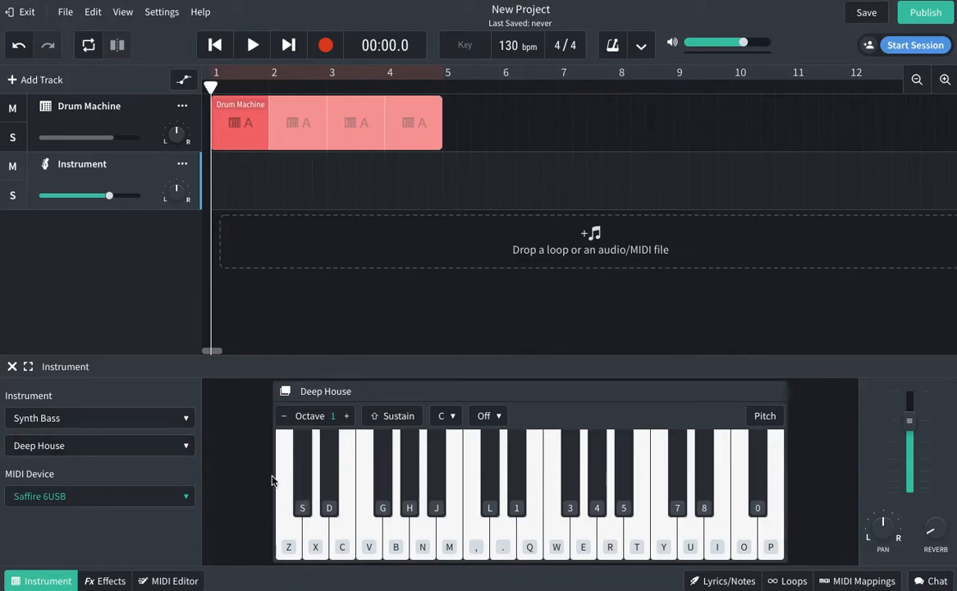
key("v")
key("c")
key("v")
key("b")
key("n")
key("b")
key("m")
key("n")
key("comma")
Try the Dirty Wub synth bass preset by playing a few low notes
left_click(74, 448)
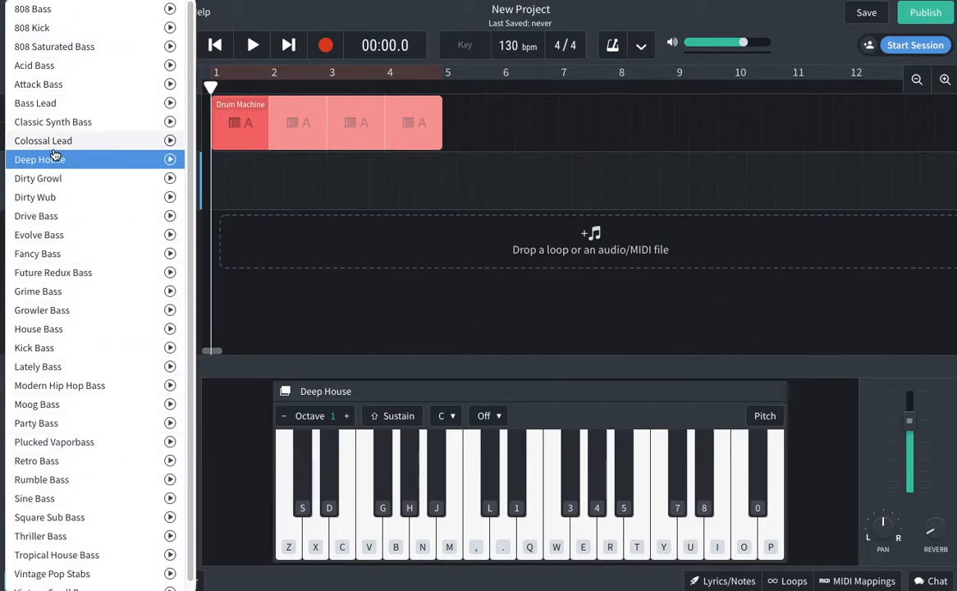
left_click(69, 200)
key("c")
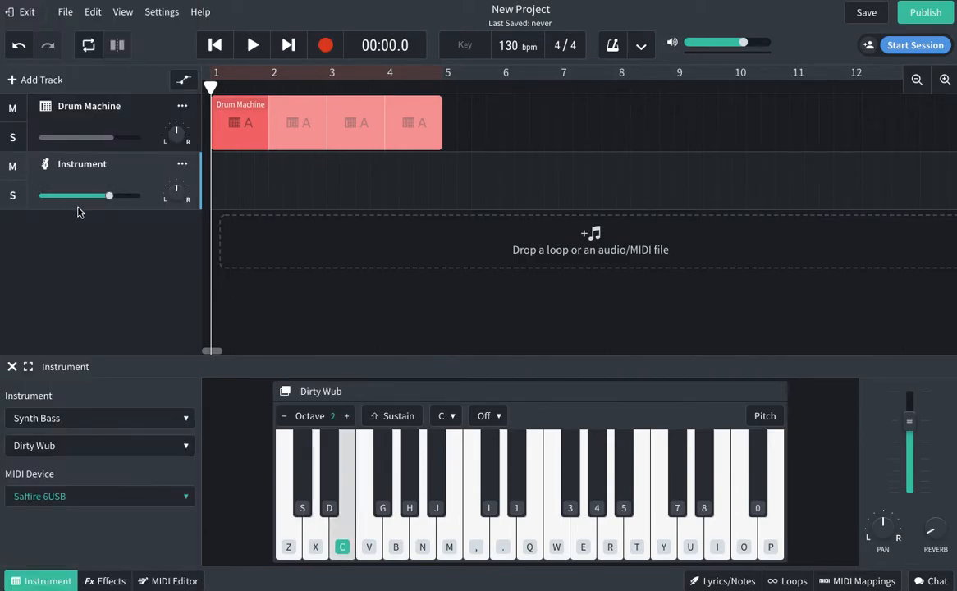
key("b")
key("z")
key("x")
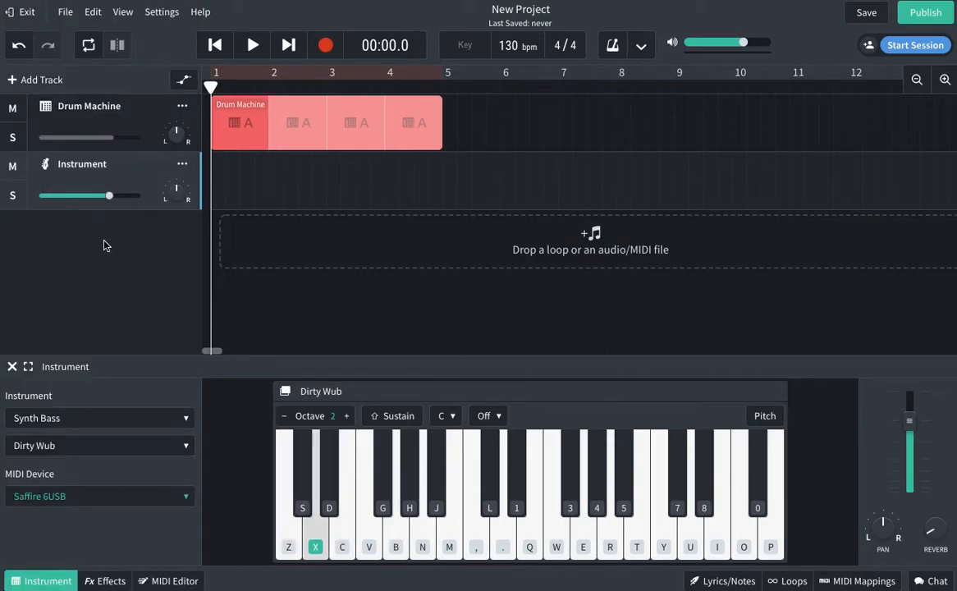
Try the Drive Bass preset by playing up and down the lower white keys
left_click(83, 446)
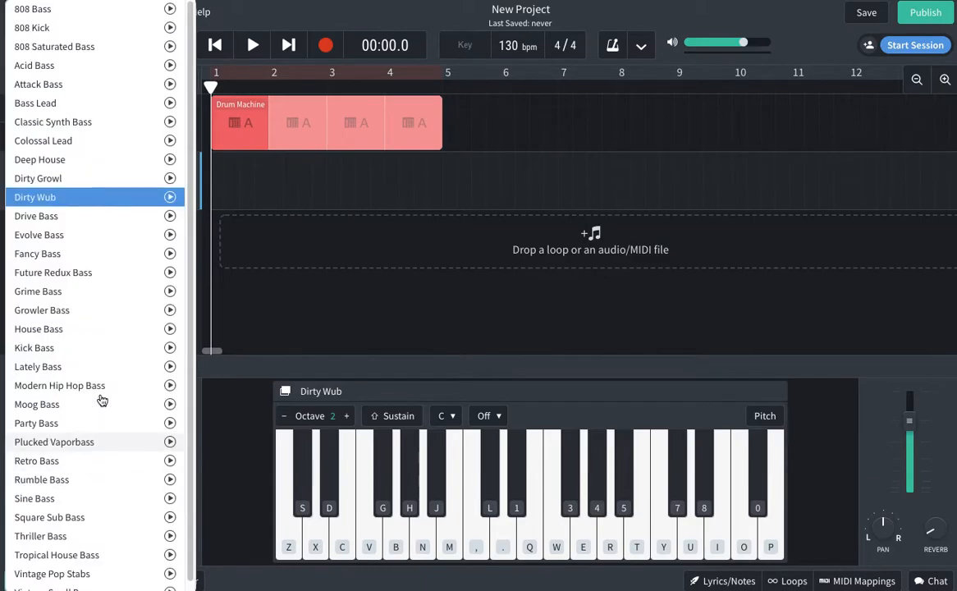
left_click(72, 216)
key("z")
key("x")
key("c")
key("v")
key("b")
key("n")
key("m")
key("b")
key("v")
Try the Growler Bass preset by playing several notes
left_click(92, 445)
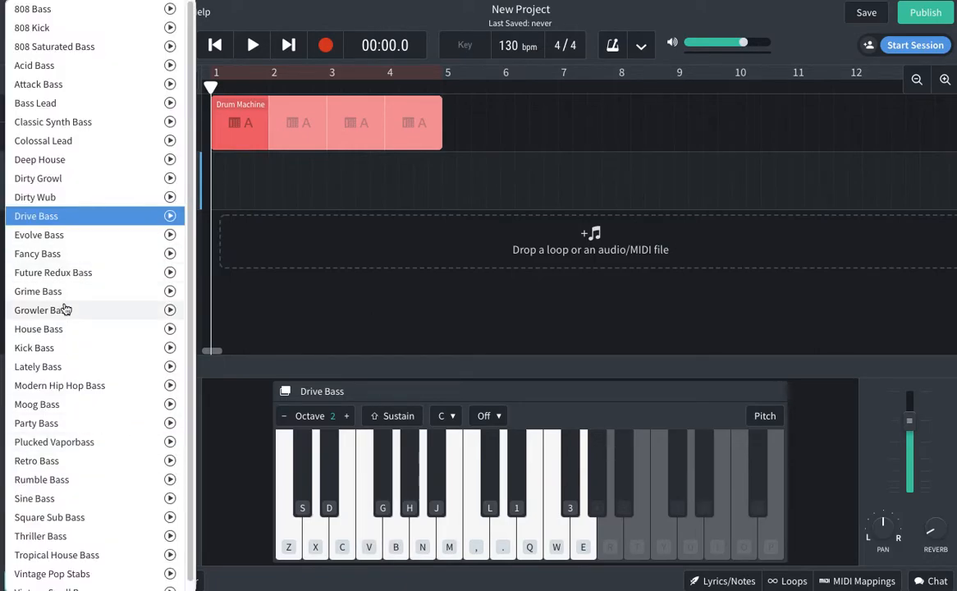
left_click(64, 309)
key("c")
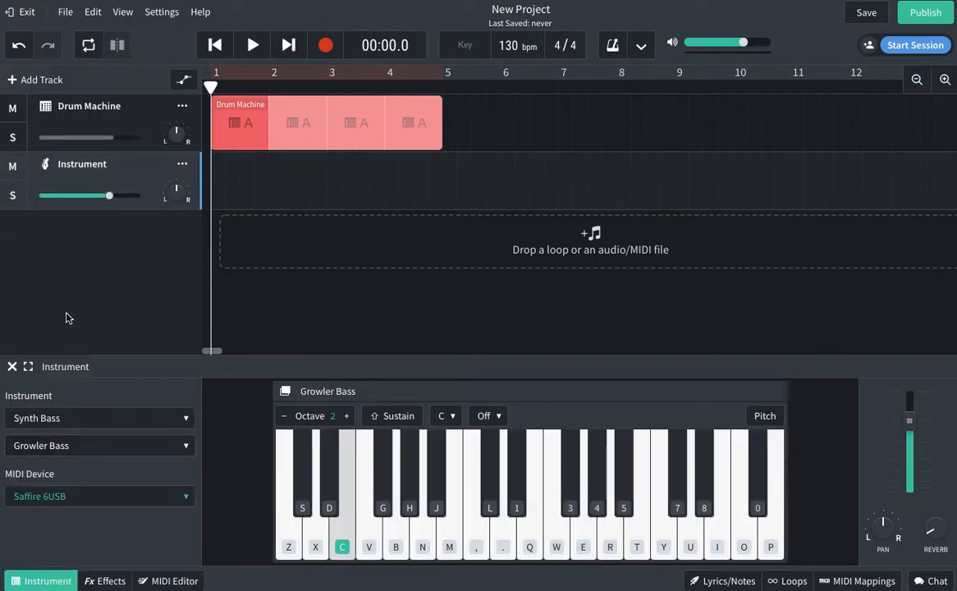
key("b")
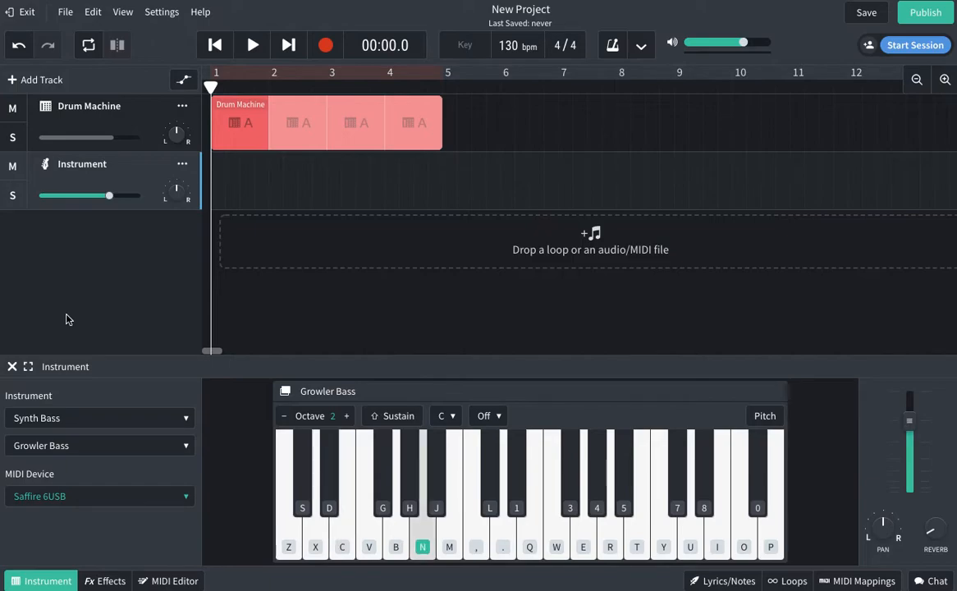
key("v")
key("z")
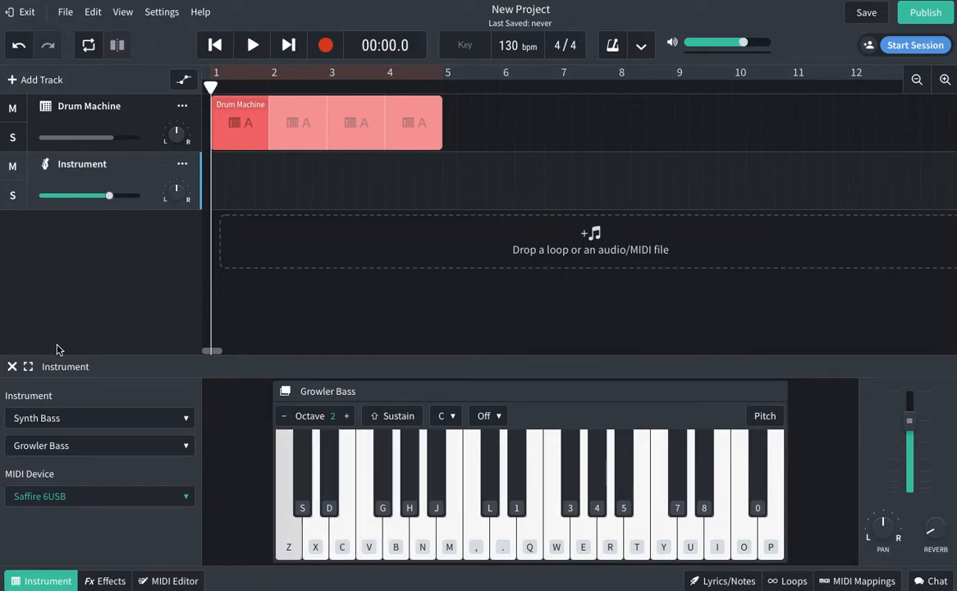
Load the Colossal Lead synth bass preset, lower the keyboard to octave 1 and play a few test notes
left_click(103, 452)
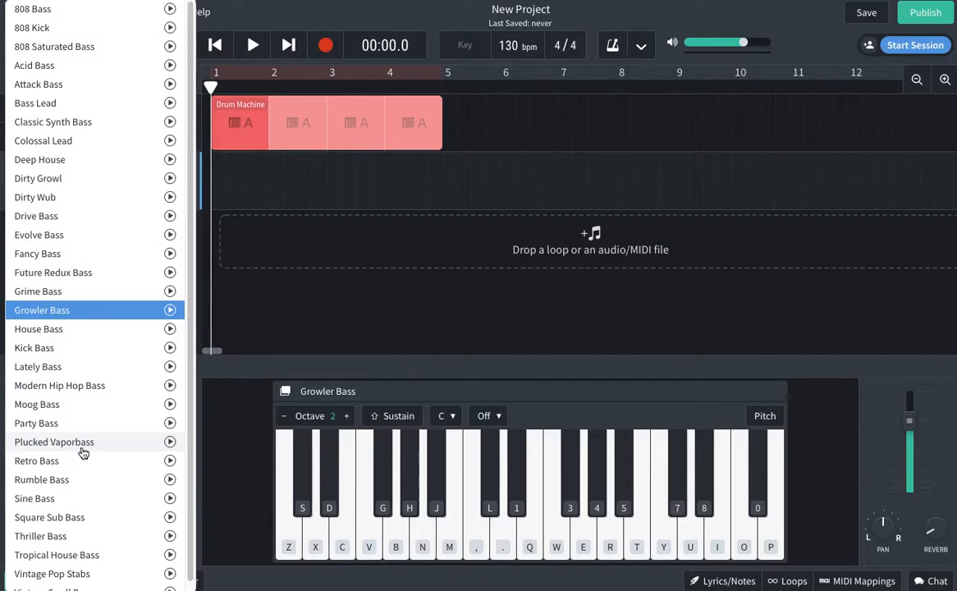
left_click(89, 143)
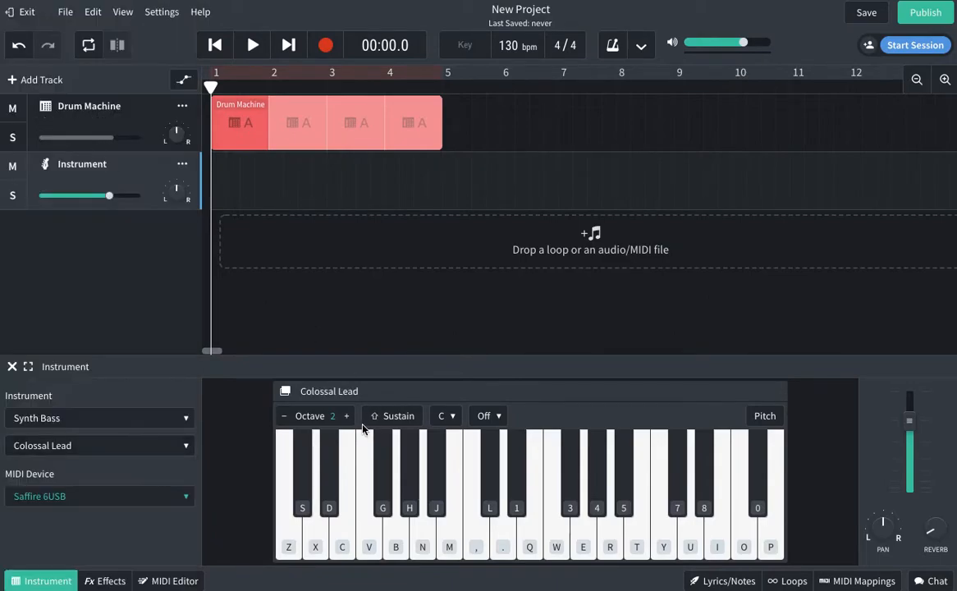
left_click(284, 416)
key("b")
key("n")
key("x")
key("c")
Rehearse a repeating G, A, E bass riff with the Colossal Lead sound, ending on repeated E notes
key("b")
key("n")
key("c")
key("b")
key("n")
key("c")
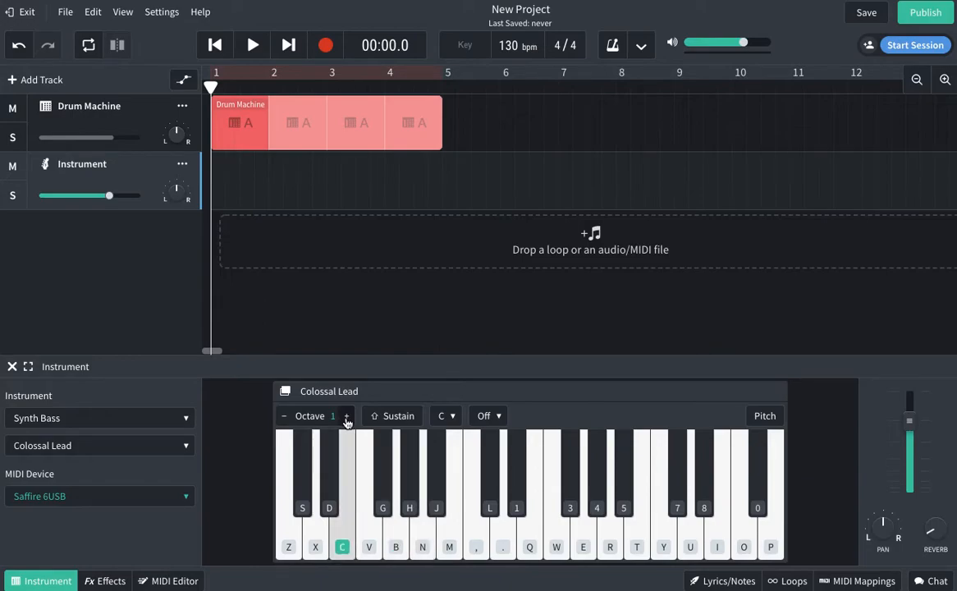
key("b")
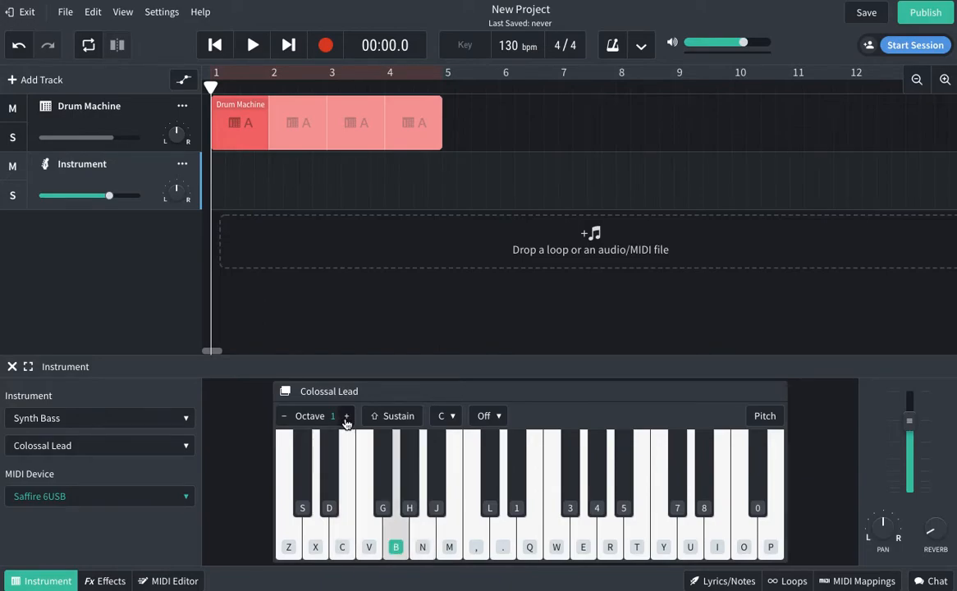
key("n")
key("c")
key("c")
key("c")
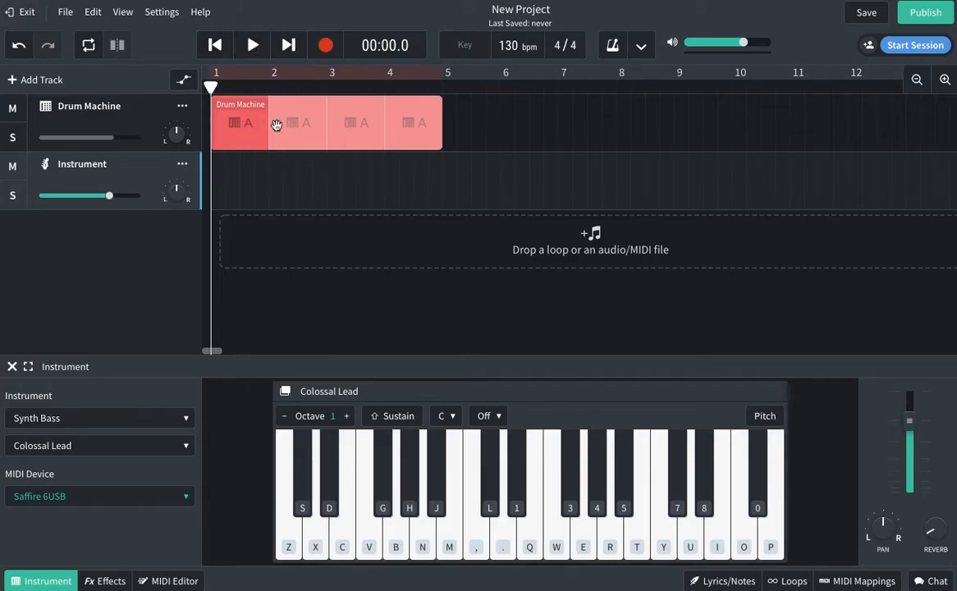
Extend the looped drum machine region to about bar 15 and select the instrument track
left_click(439, 102)
left_click_drag(438, 101, 944, 103)
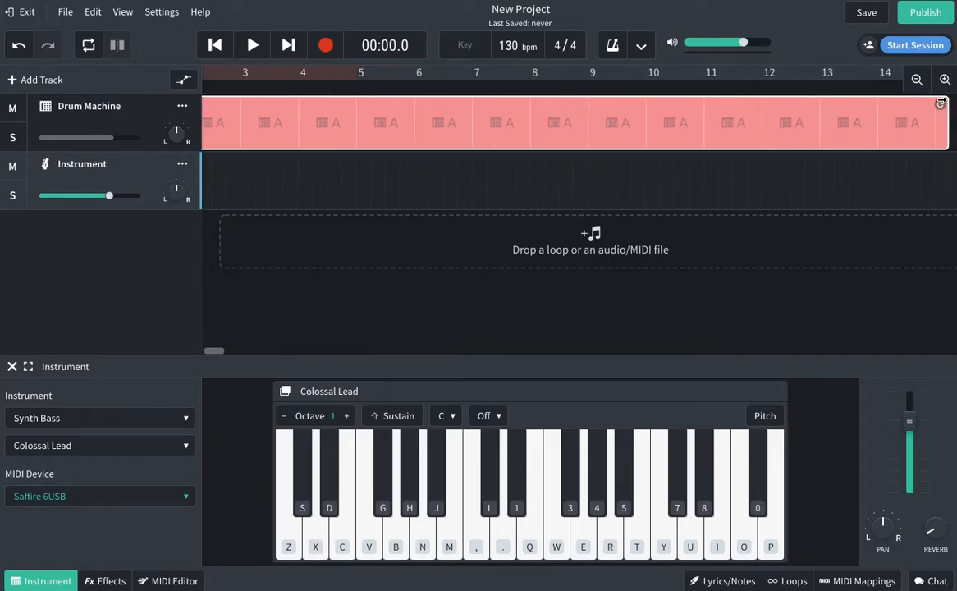
left_click(132, 148)
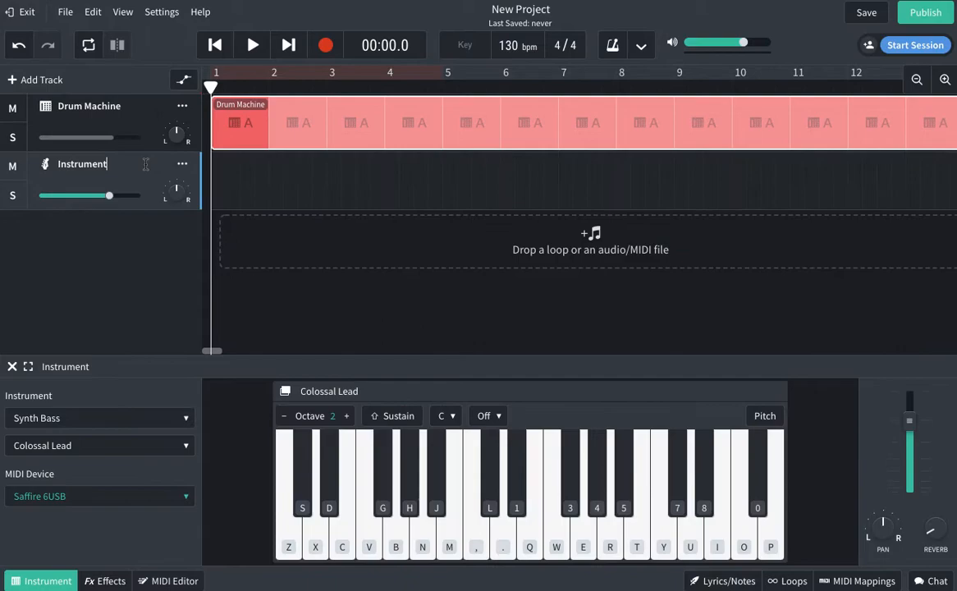
Start playback of the drum loop and rename the instrument track as Instrumentbn
left_click(262, 50)
left_click(122, 108)
left_click(131, 164)
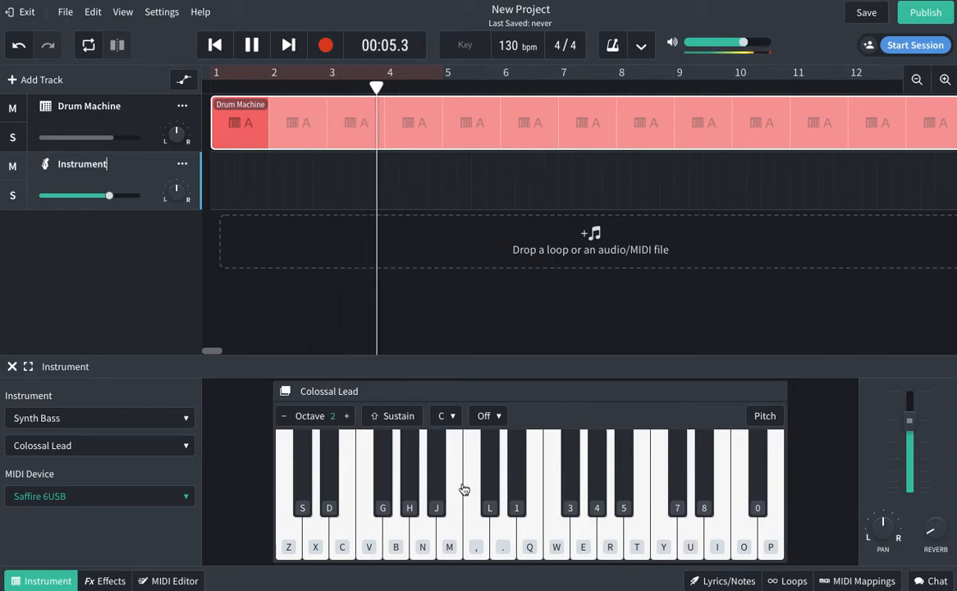
type("bn")
left_click(132, 273)
left_click(358, 198)
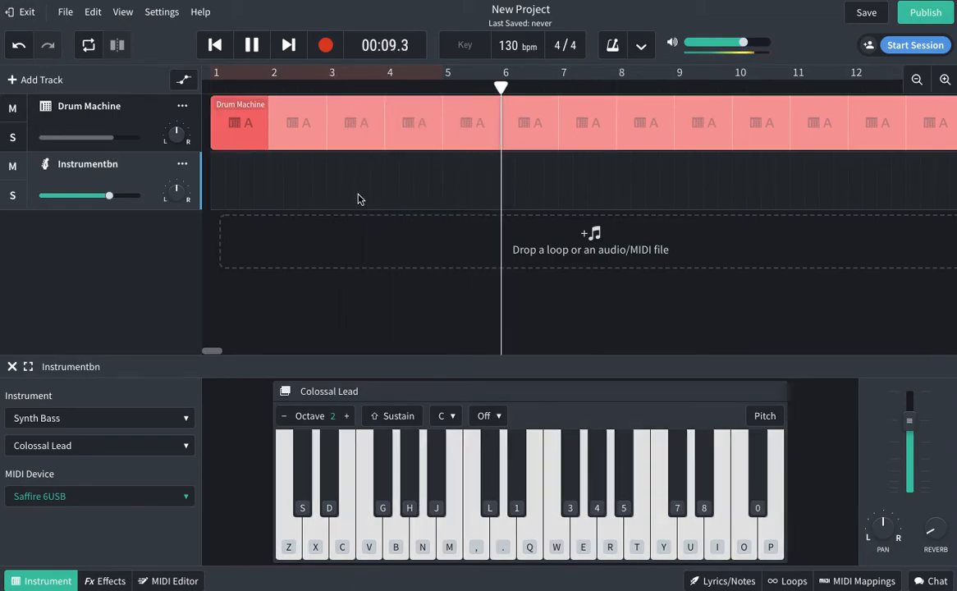
Rehearse the bass riff over the playing drum loop, stop playback and return the playhead to the start
left_click(400, 551)
key("b")
key("n")
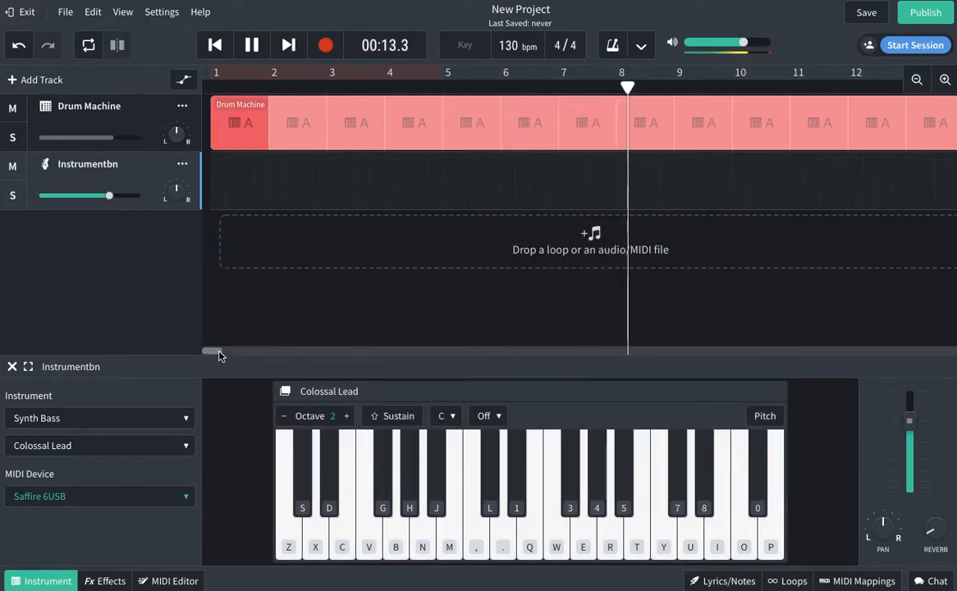
key("b")
key("n")
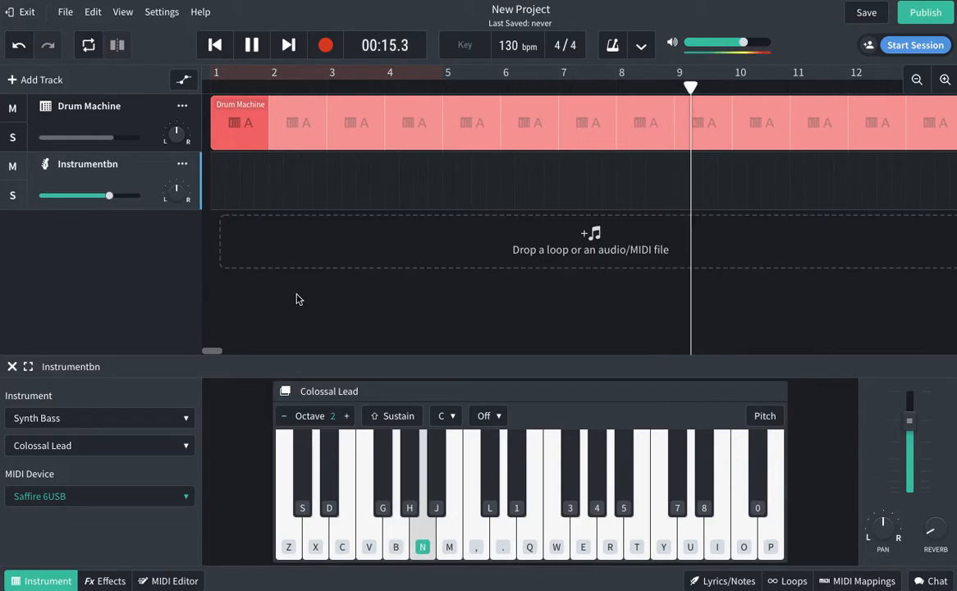
key("c")
key("c")
key("b")
key("c")
key("c")
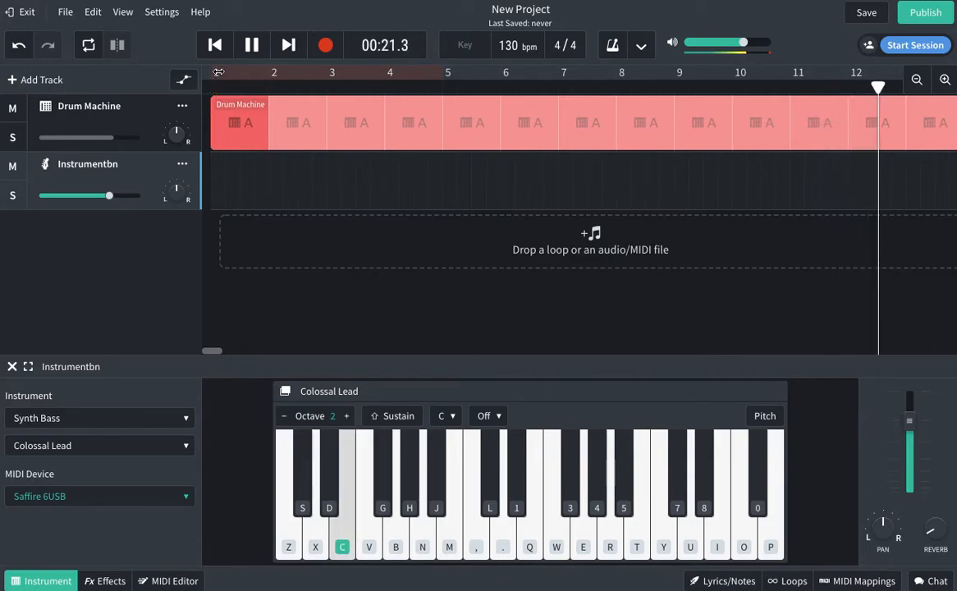
left_click(251, 45)
left_click(215, 45)
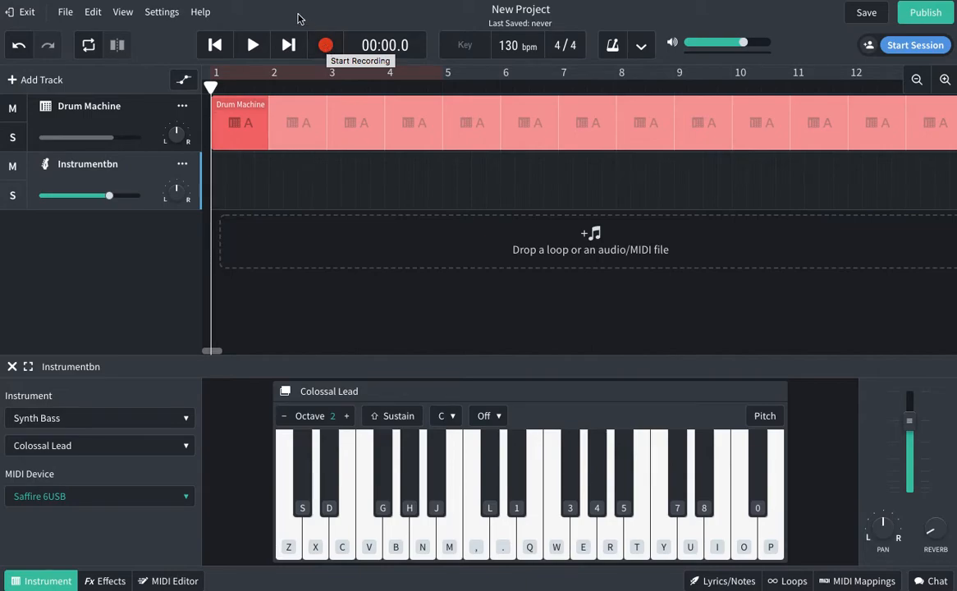
Record a two-bar bass riff of G, A, E, E, E on the Instrumentbn track from bar 1
left_click(326, 46)
key("b")
key("n")
key("c")
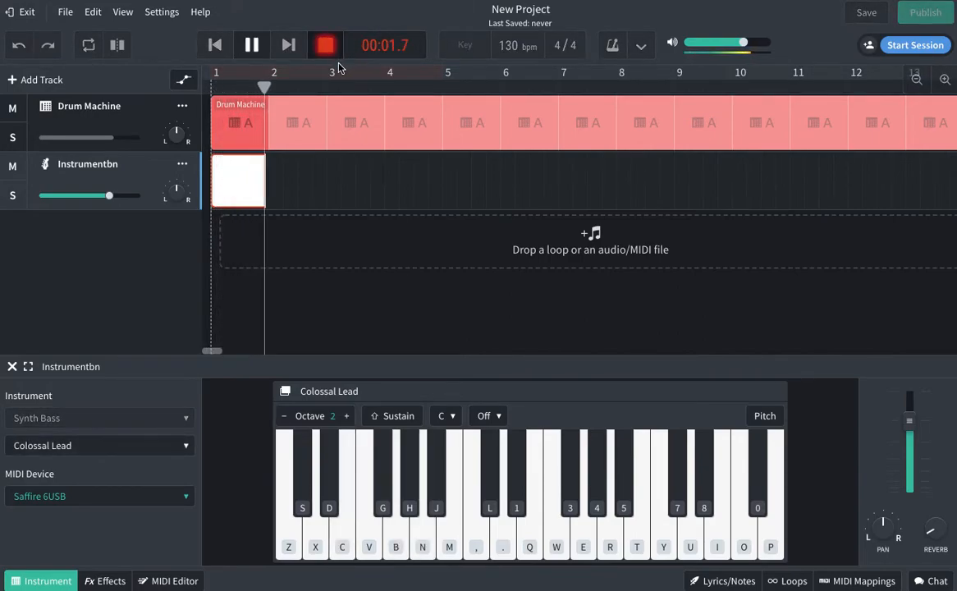
key("c")
key("c")
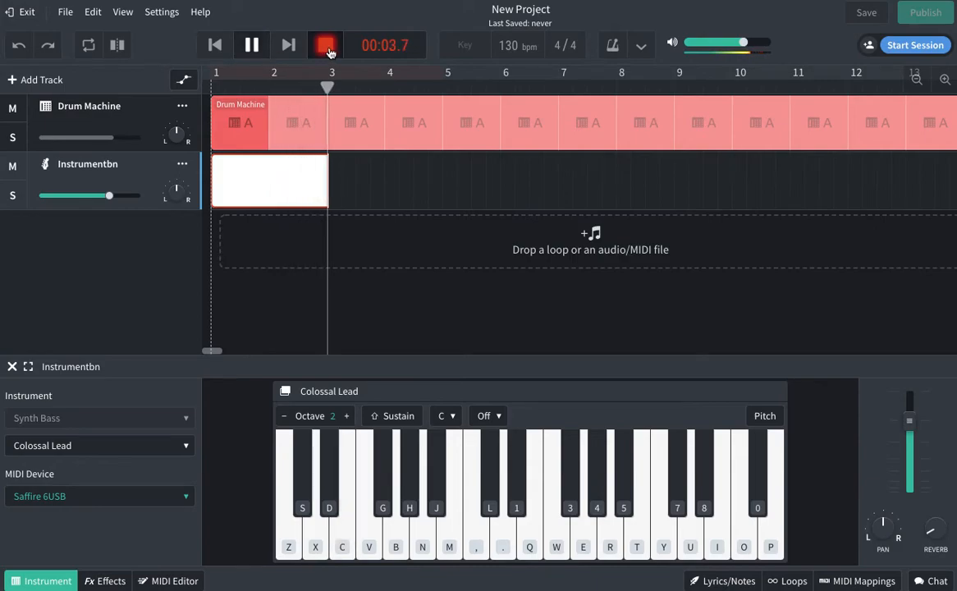
left_click(327, 50)
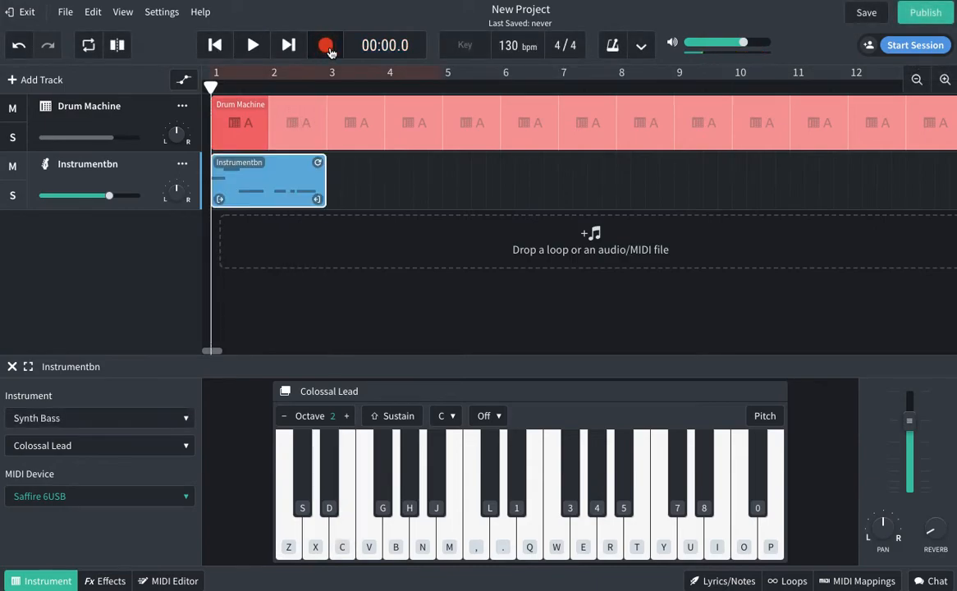
Open the recorded bass region in the MIDI Editor and quantize all its notes to 1/16
double_click(284, 187)
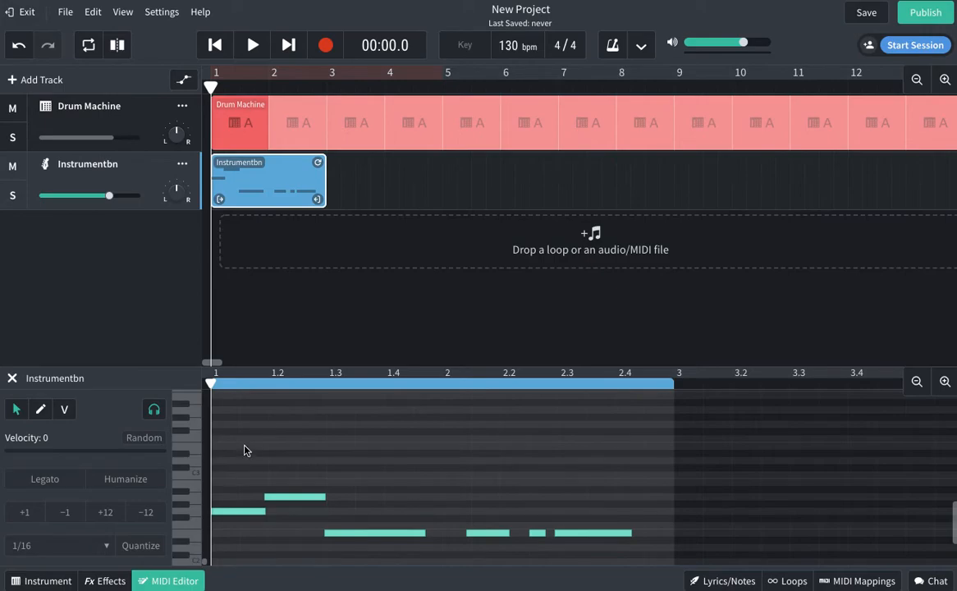
scroll(266, 452, "down", 2)
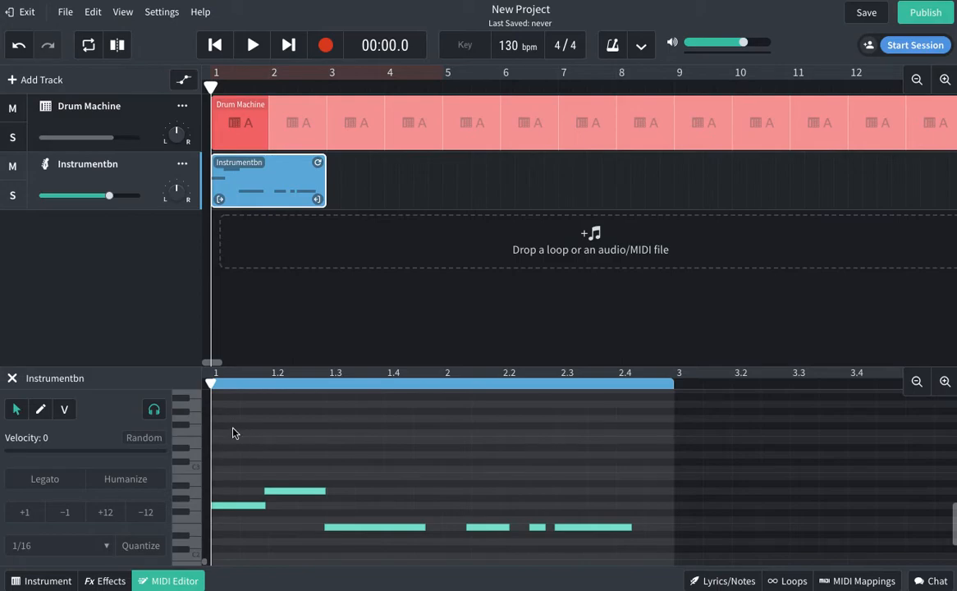
left_click_drag(232, 427, 634, 564)
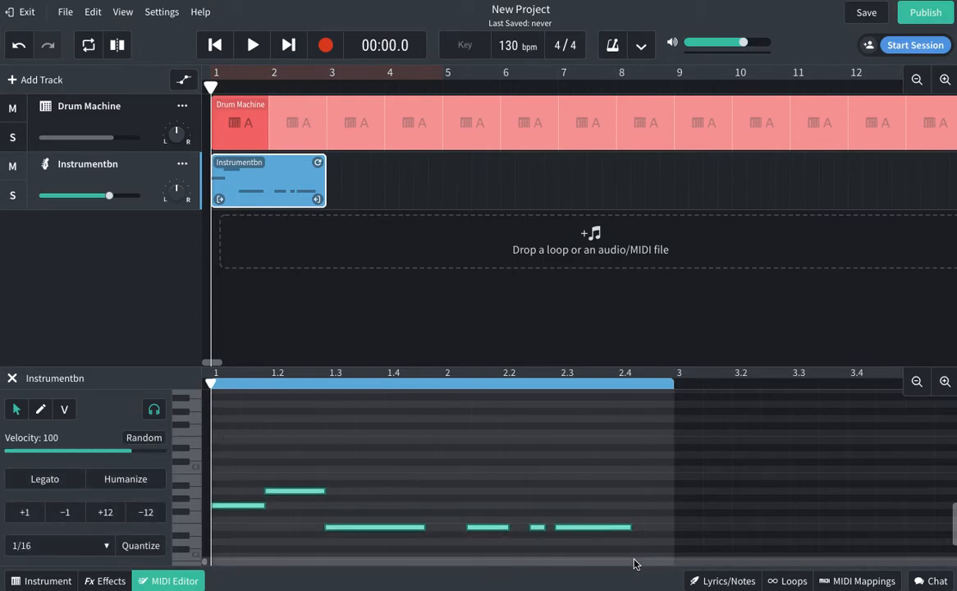
left_click(138, 555)
left_click(394, 445)
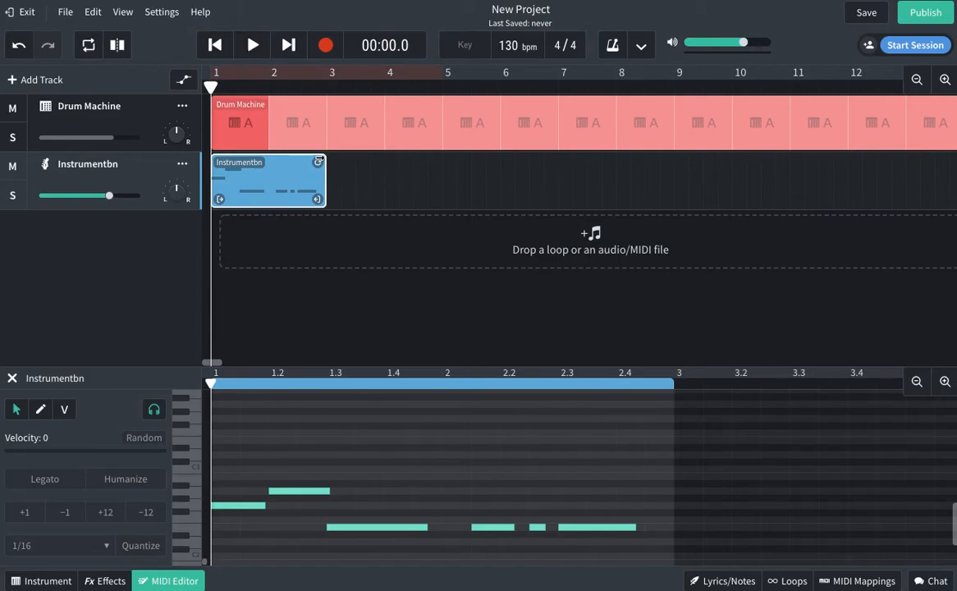
Try looping the bass region, extend its end to about bar 3.5 and trim it back to about bar 3
left_click_drag(319, 162, 116, 161)
left_click_drag(320, 199, 358, 199)
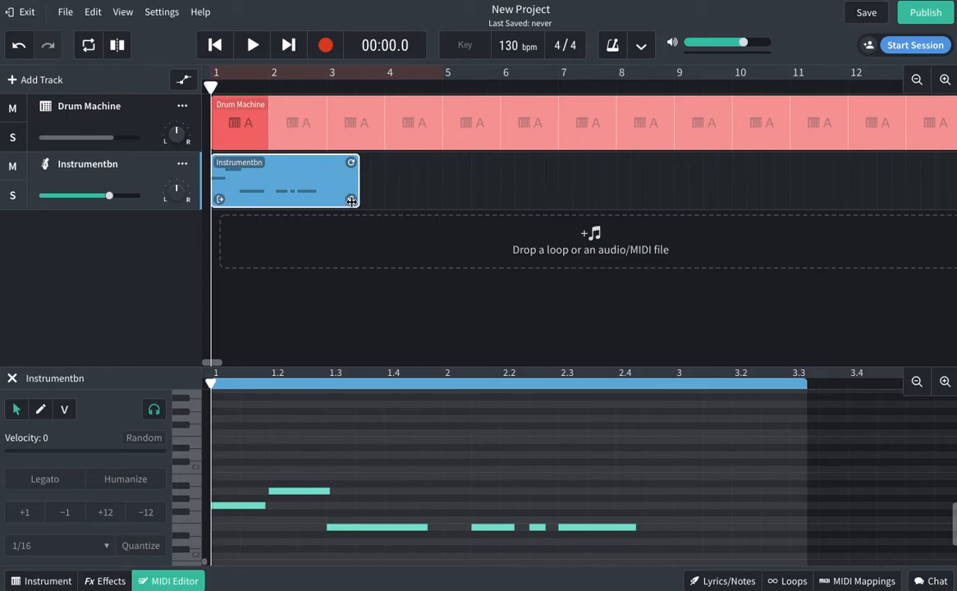
left_click_drag(351, 200, 316, 200)
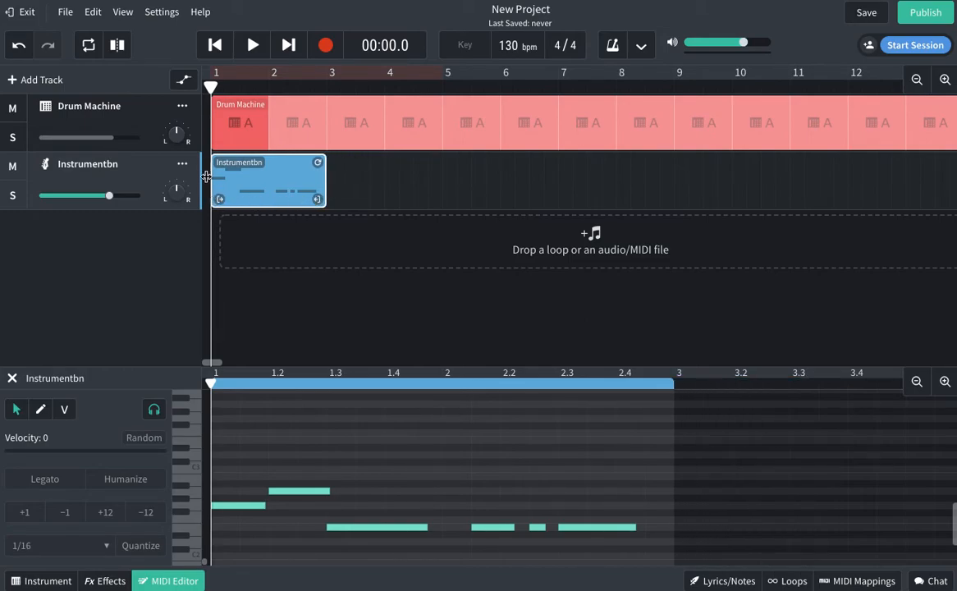
Try shortening the bass region to one bar, and loop the full two-bar riff out to about bar 11.5
left_click_drag(211, 86, 205, 151)
left_click_drag(317, 199, 261, 201)
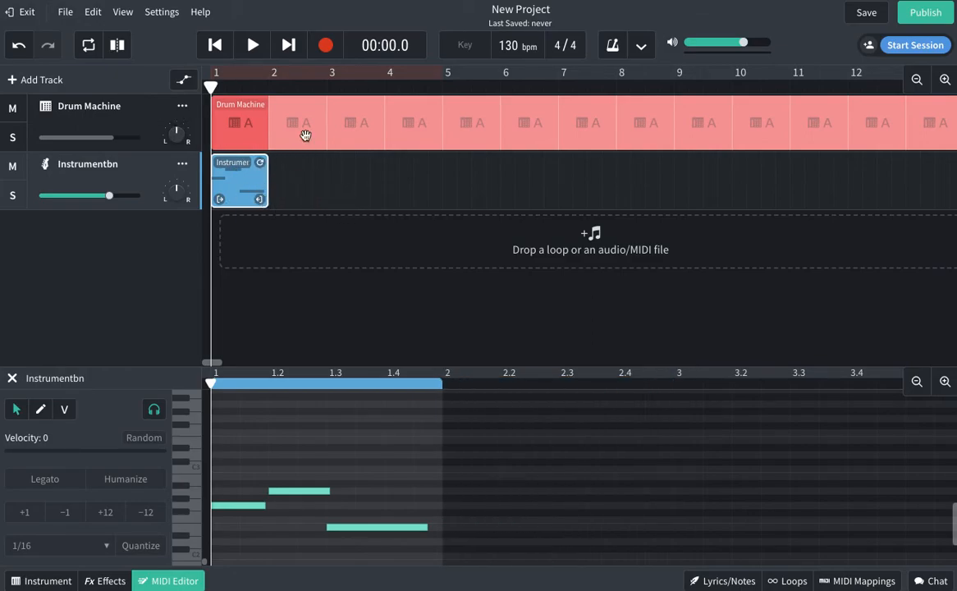
left_click_drag(259, 162, 812, 164)
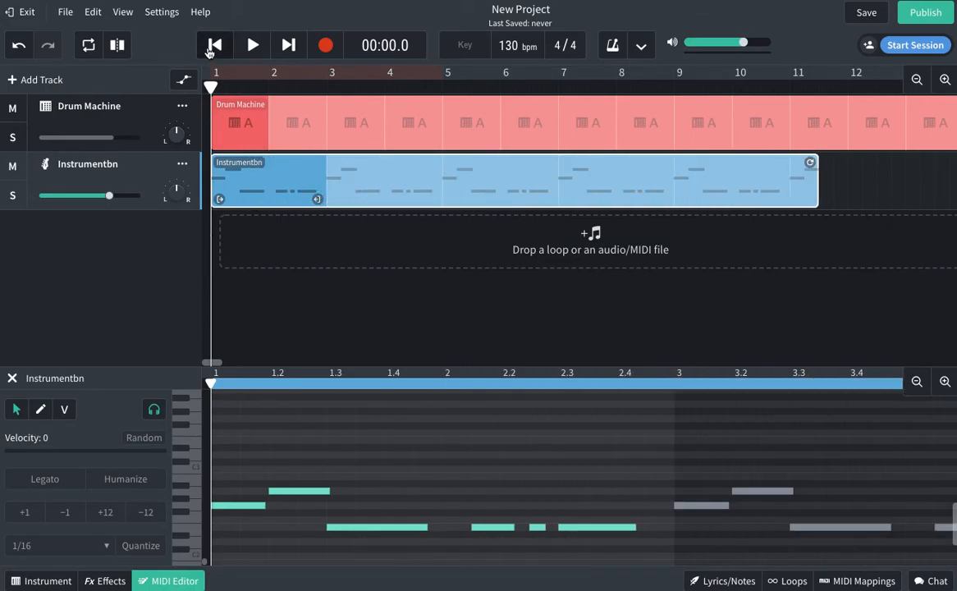
Play the looped bass riff together with the drum beat, stop playback and return the playhead to the start
left_click(249, 50)
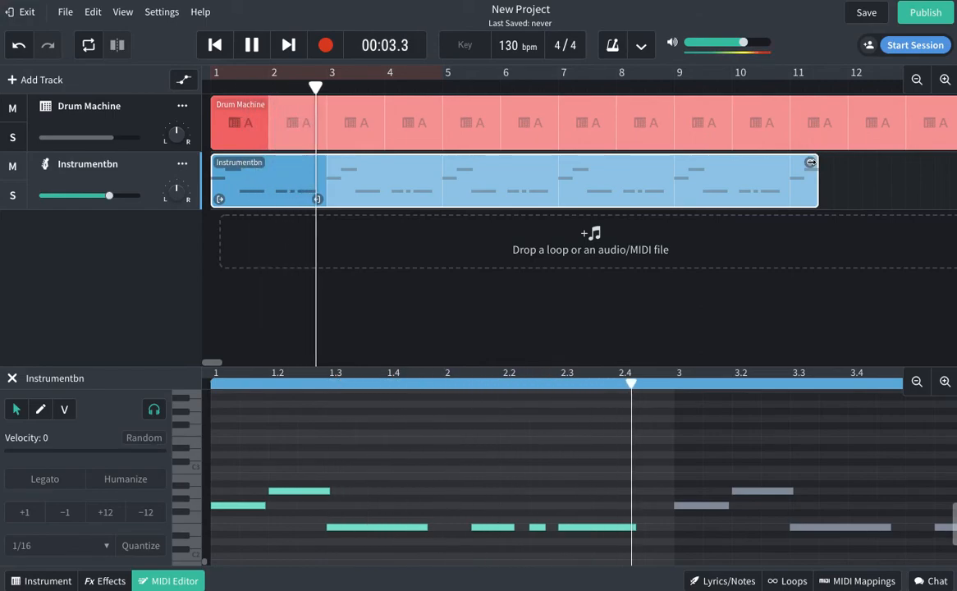
left_click(252, 47)
left_click(214, 45)
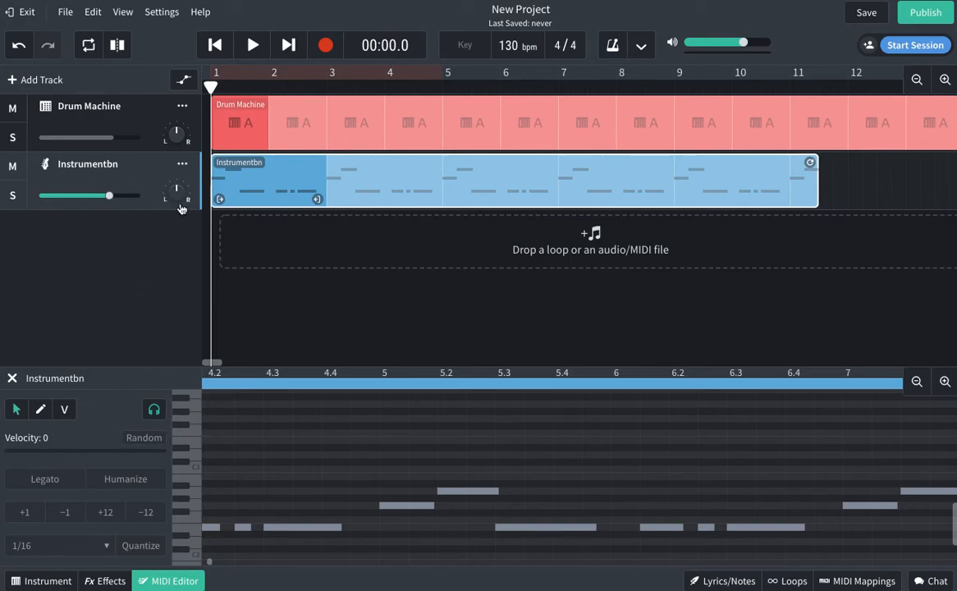
Switch the Instrumentbn track's Synth Bass preset to Dirty Growl and play about two bars to audition it
left_click(39, 584)
left_click(82, 445)
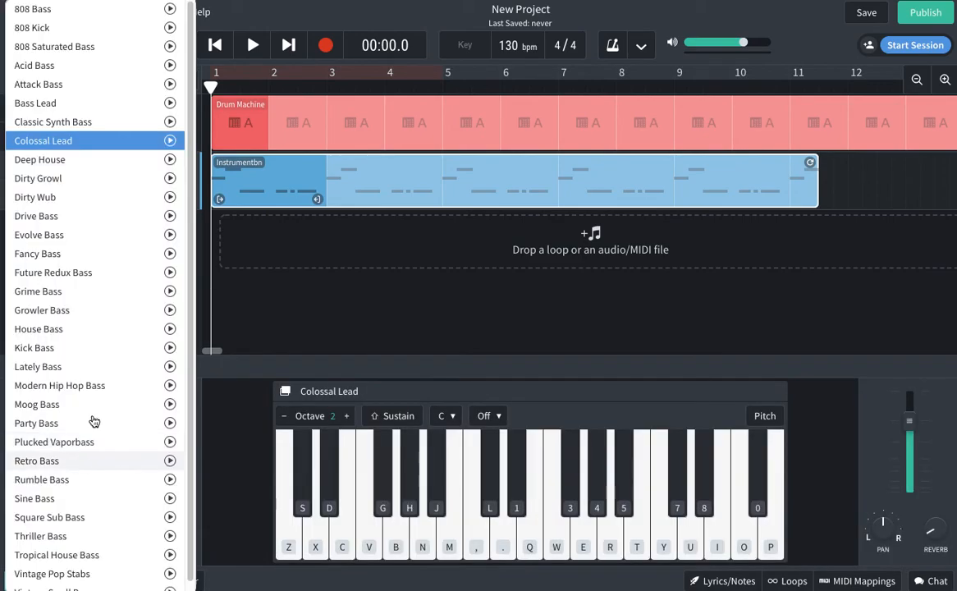
left_click(72, 181)
left_click(252, 46)
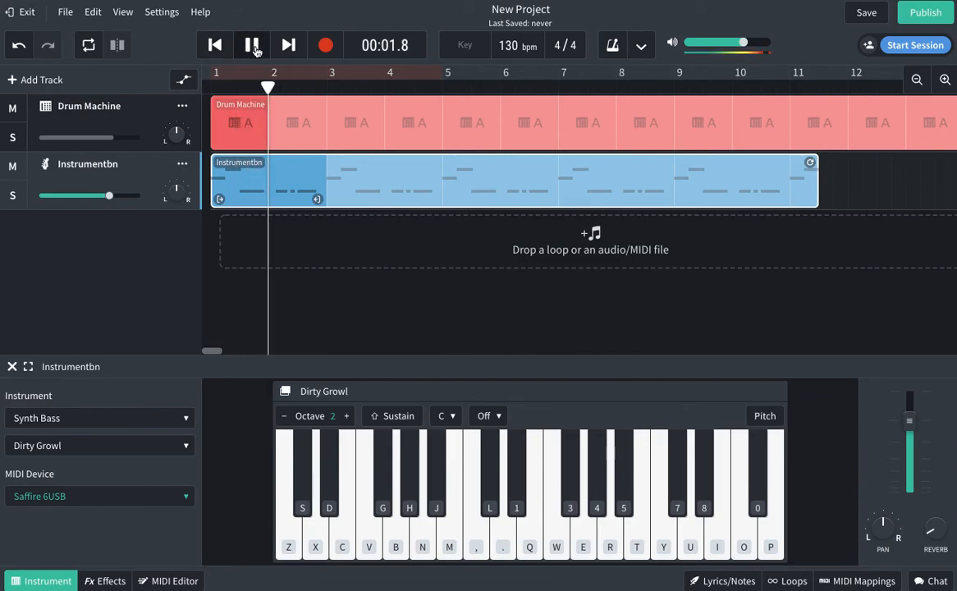
left_click(253, 47)
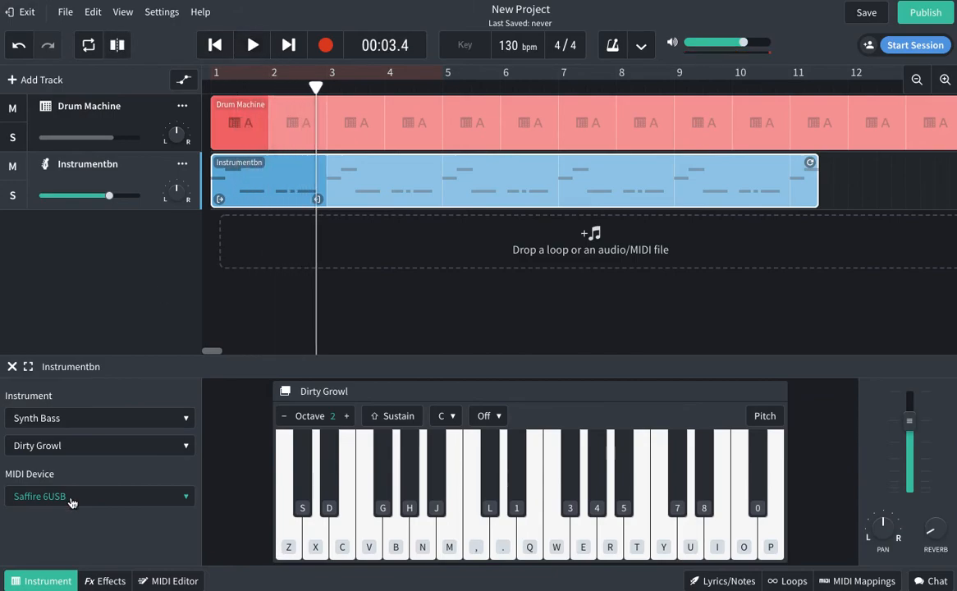
Set the Instrumentbn track's preset to Attack Bass, audition it from the start and return the playhead to the beginning
left_click(82, 445)
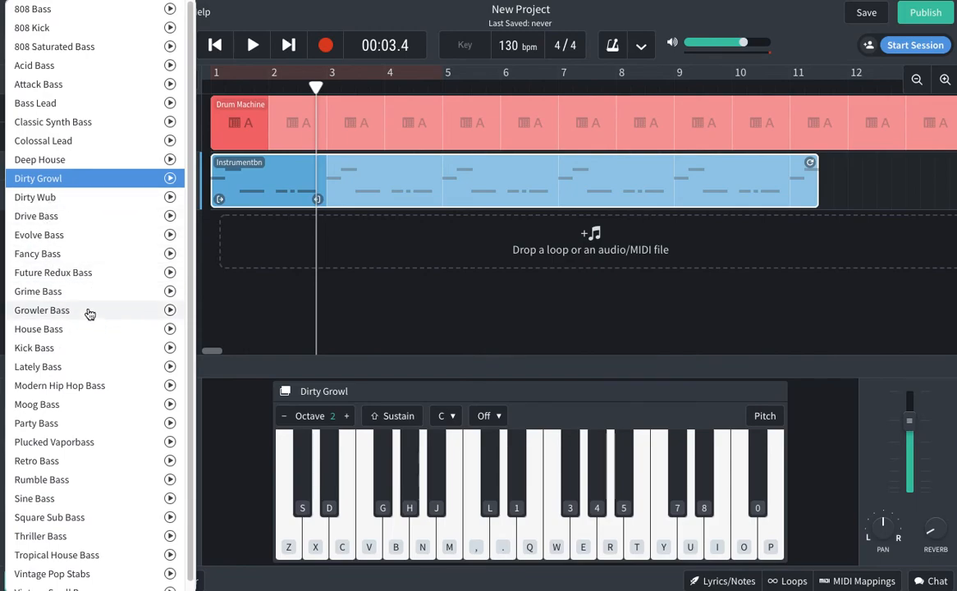
left_click(58, 84)
left_click(215, 45)
left_click(252, 45)
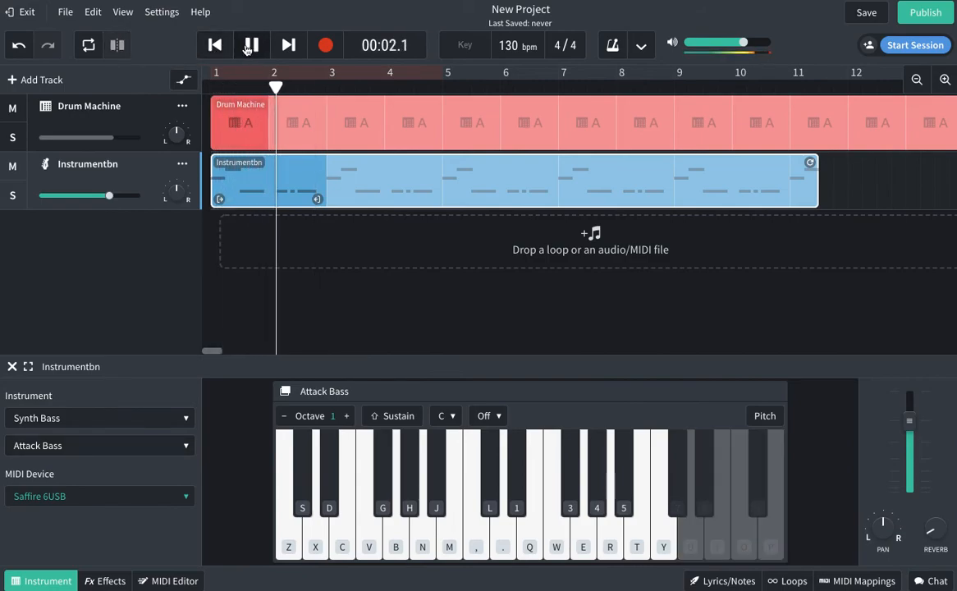
left_click(251, 45)
left_click(215, 45)
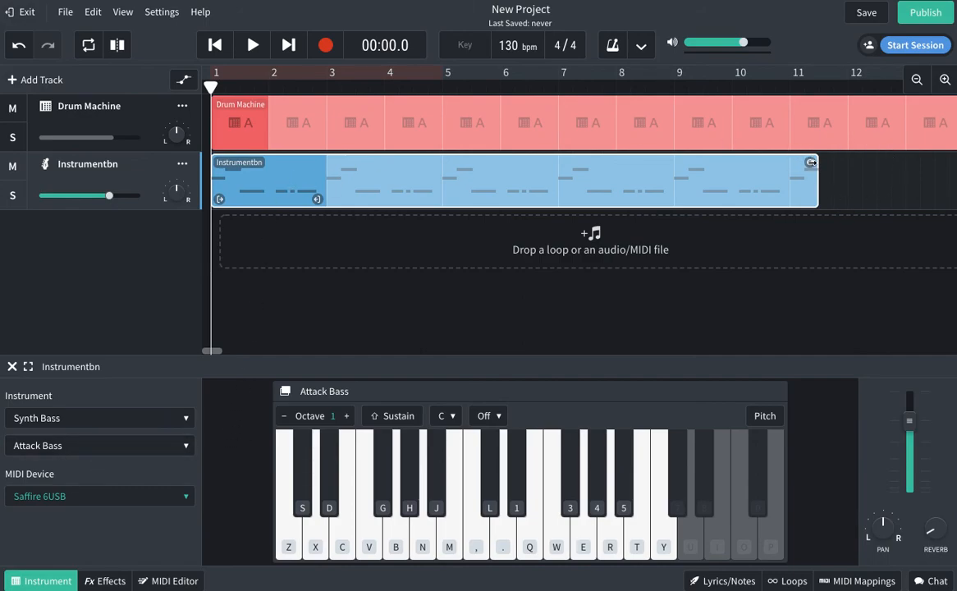
Shorten the looped bass region so it ends at bar 9, and place the playhead at bar 9
left_click_drag(811, 162, 667, 161)
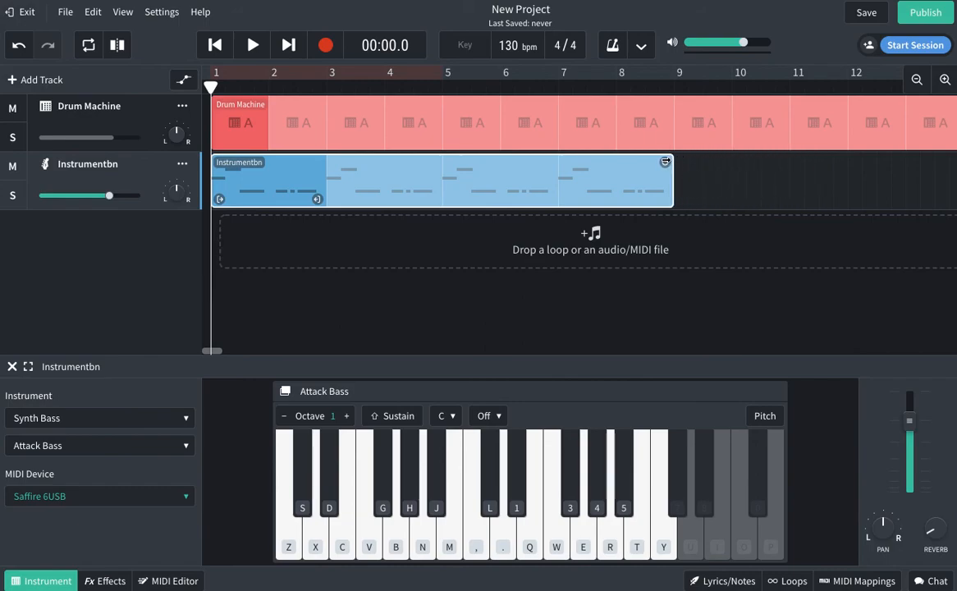
left_click(675, 86)
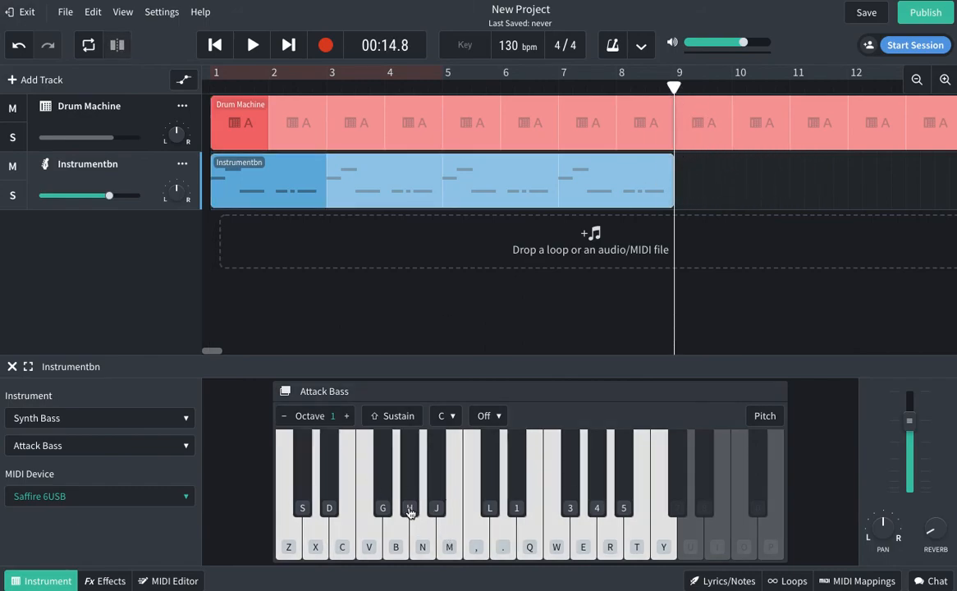